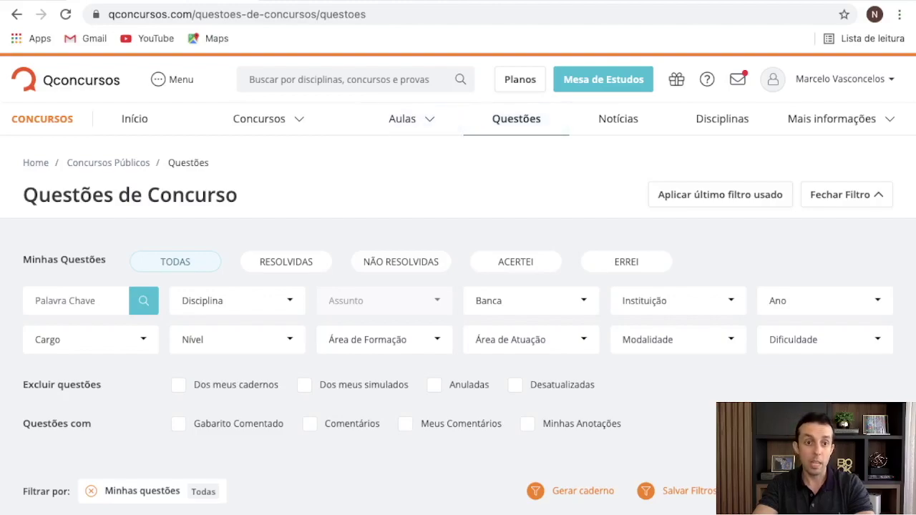
Step: Try the Resolvidas, Não Resolvidas, Acertei and Errei options for Minhas Questões, and return to Todas
{"action": "scroll", "coordinate": [458, 287], "scroll_direction": "down", "scroll_amount": 1}
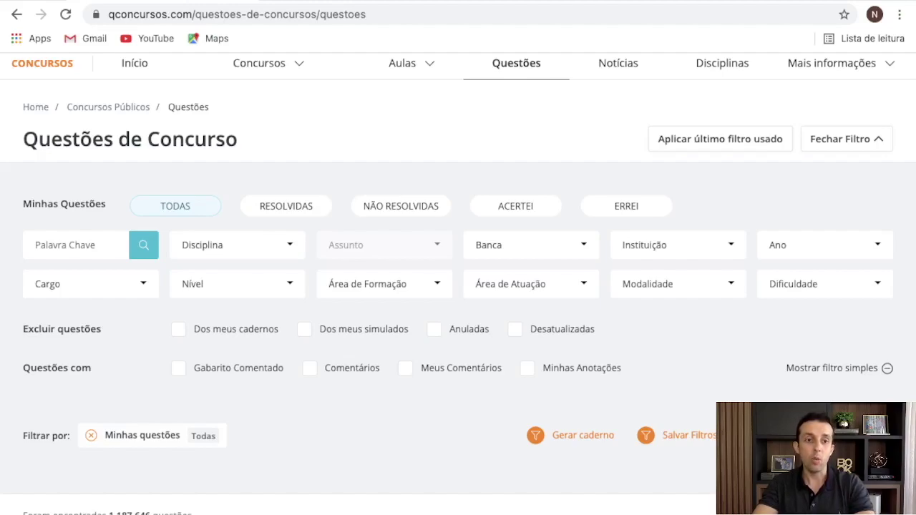
{"action": "left_click_drag", "start_coordinate": [23, 204], "coordinate": [106, 204]}
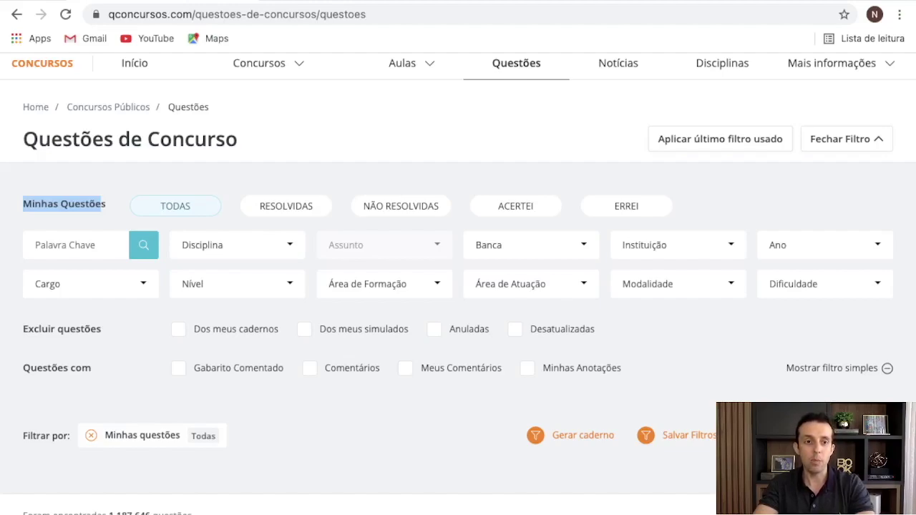
{"action": "left_click", "coordinate": [102, 205]}
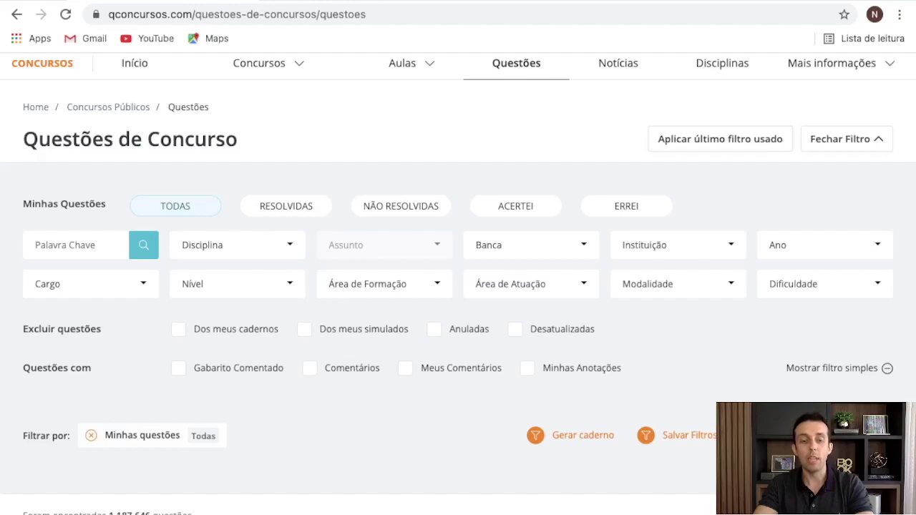
{"action": "left_click", "coordinate": [287, 206]}
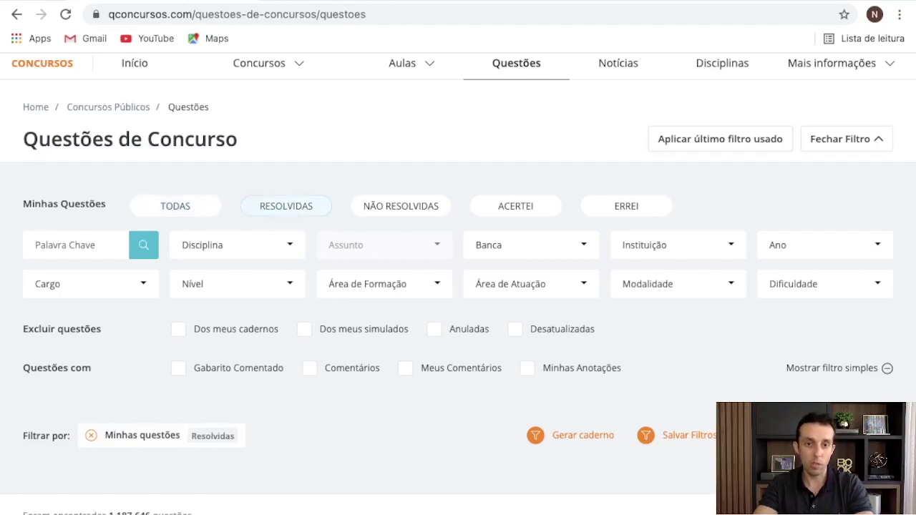
{"action": "left_click", "coordinate": [401, 207]}
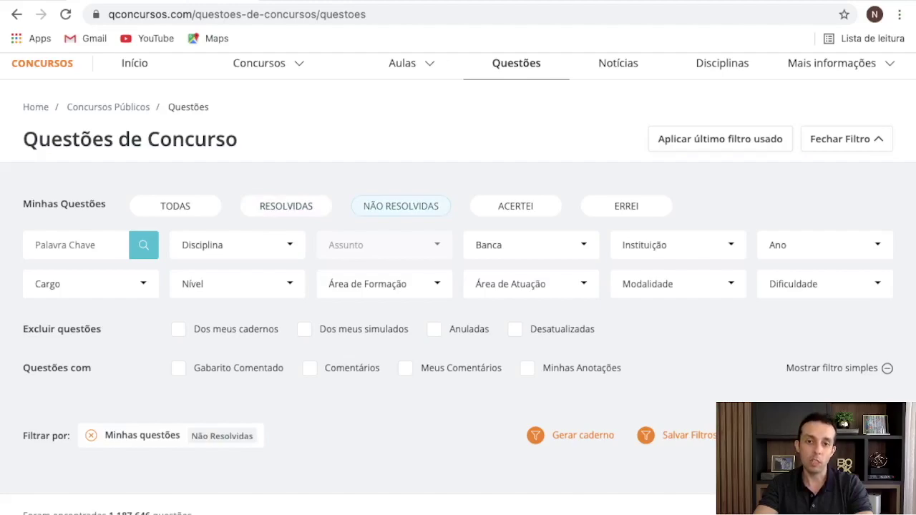
{"action": "left_click", "coordinate": [515, 206]}
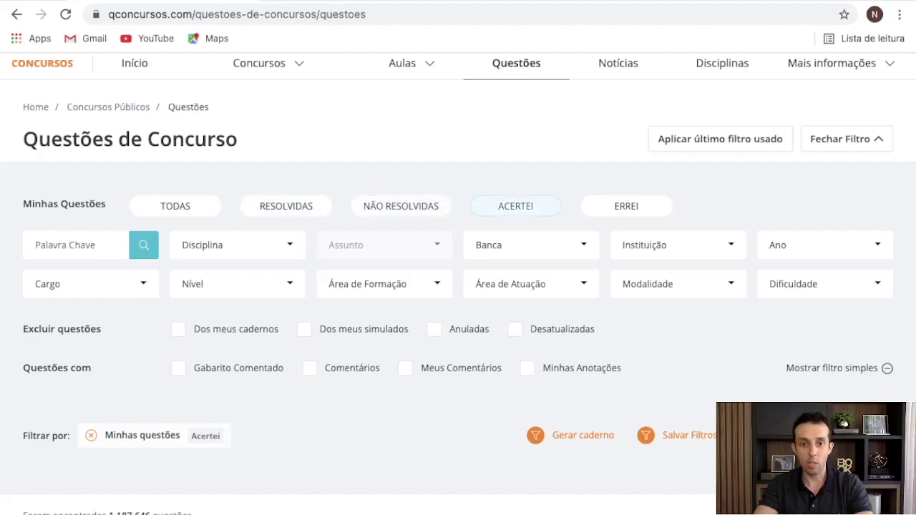
{"action": "left_click", "coordinate": [626, 206]}
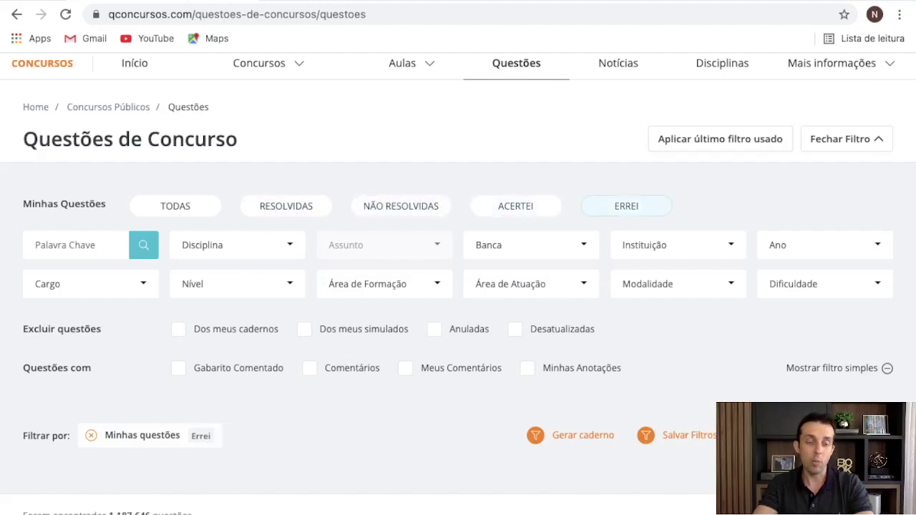
{"action": "left_click", "coordinate": [175, 206]}
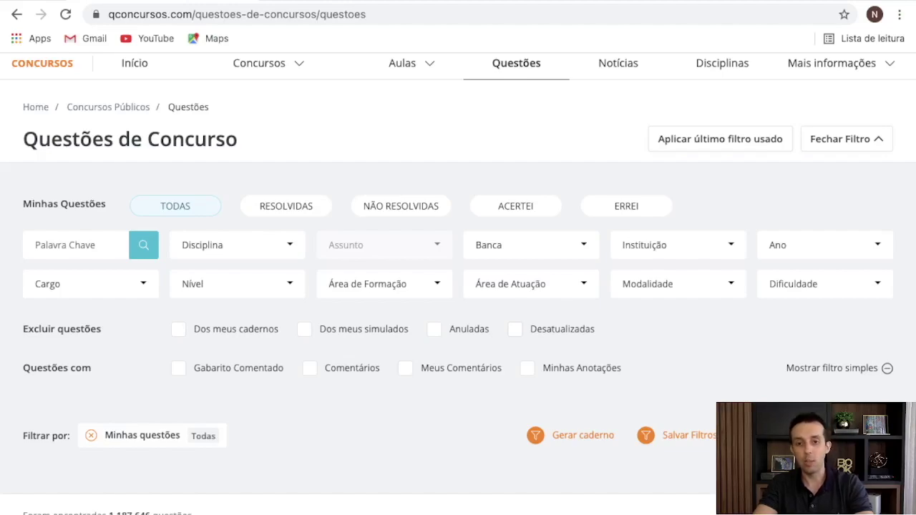
Step: Exclude Anuladas and Desatualizadas questions, and require Gabarito Comentado, Comentários, Meus Comentários and Minhas Anotações
{"action": "left_click", "coordinate": [435, 330]}
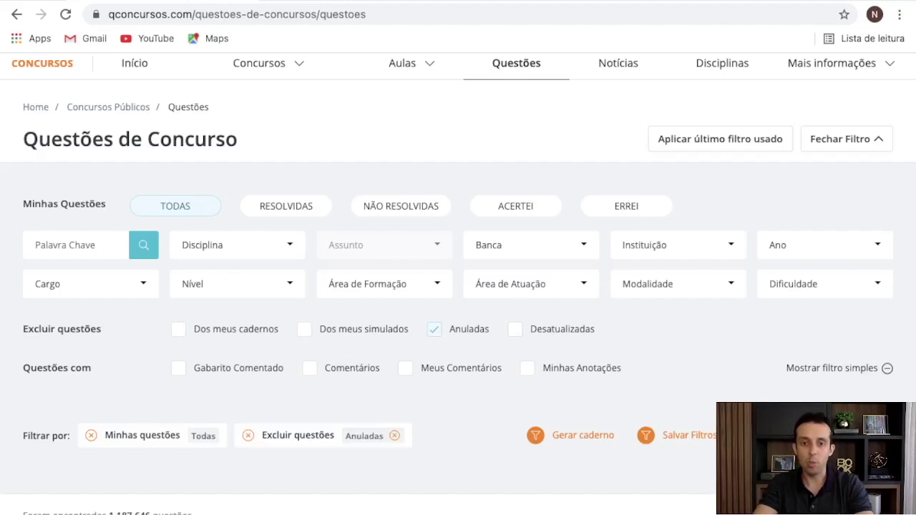
{"action": "left_click", "coordinate": [516, 330]}
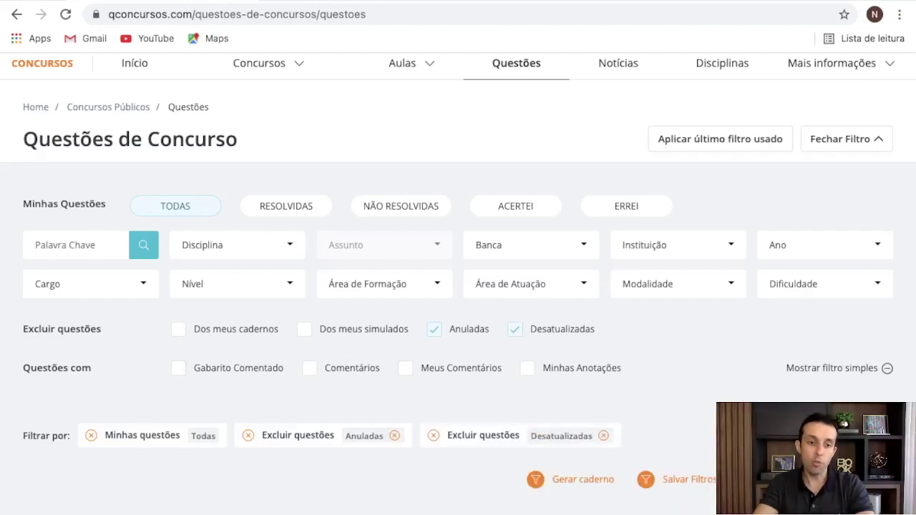
{"action": "left_click_drag", "start_coordinate": [23, 368], "coordinate": [82, 368]}
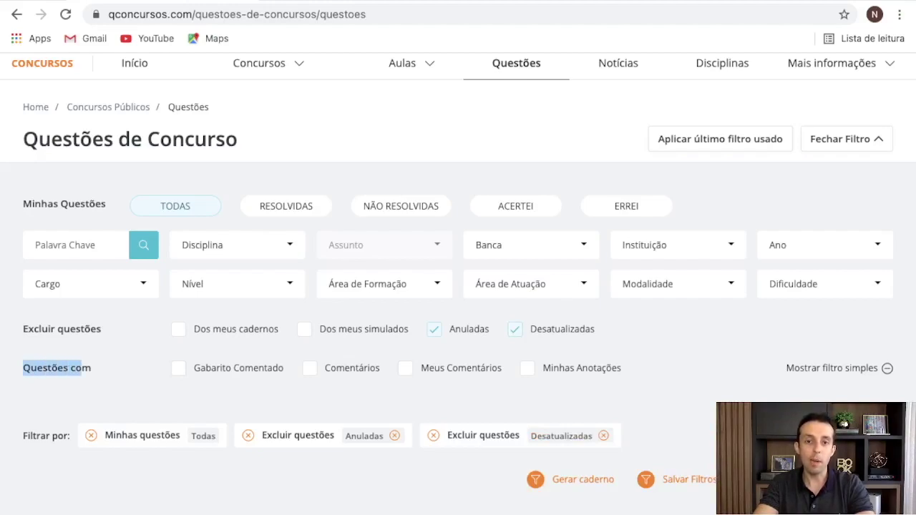
{"action": "left_click", "coordinate": [178, 368]}
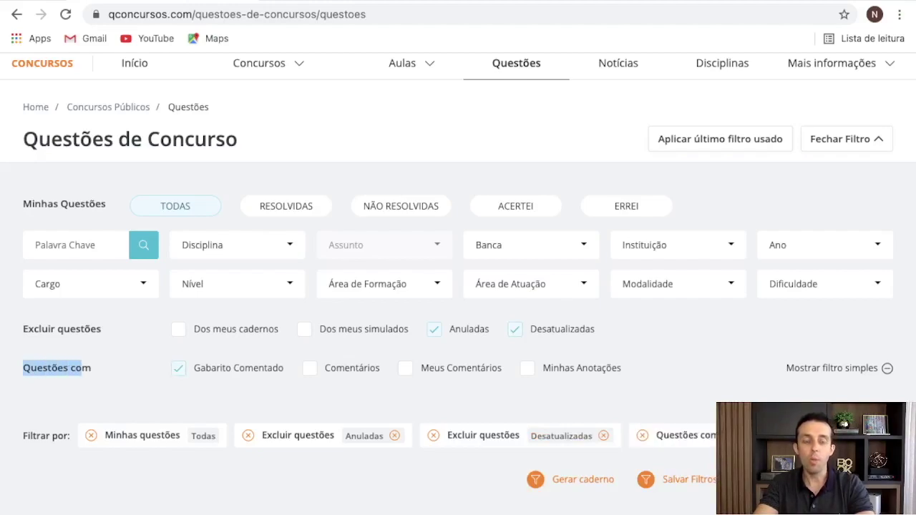
{"action": "left_click", "coordinate": [309, 368]}
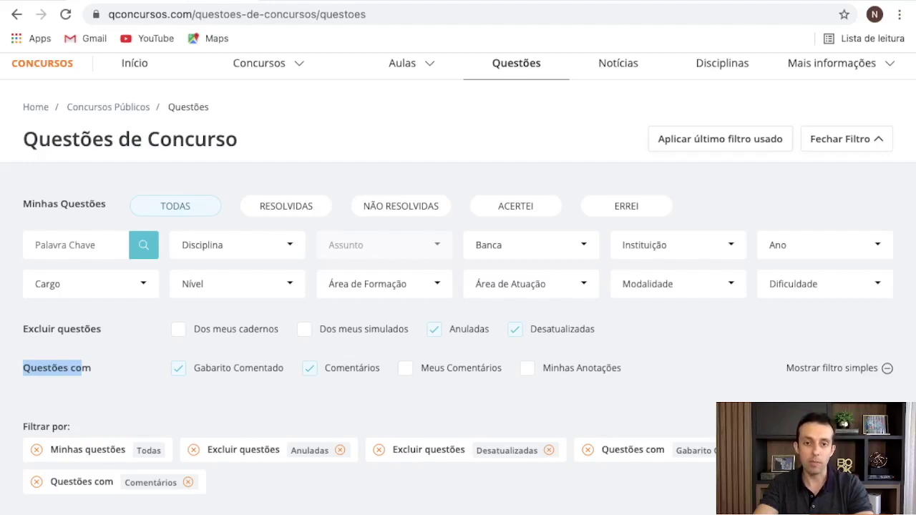
{"action": "left_click", "coordinate": [405, 368]}
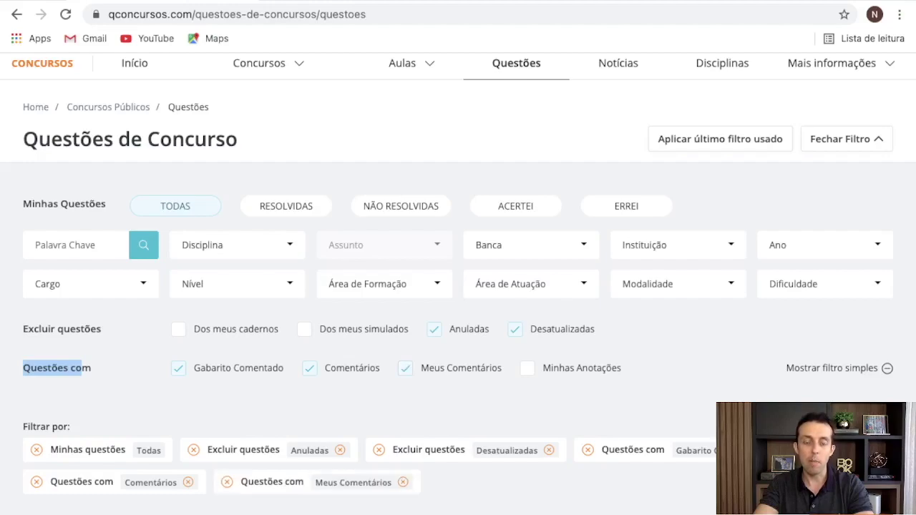
{"action": "left_click", "coordinate": [527, 368]}
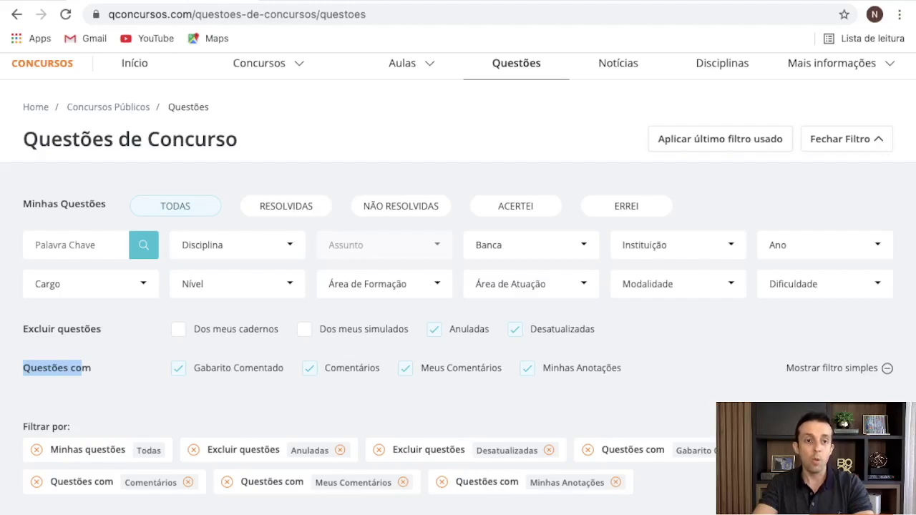
Step: Filter the questions by the discipline Administração Financeira e Orçamentária only, leaving Administração Geral and Administração Pública unselected
{"action": "left_click", "coordinate": [43, 244]}
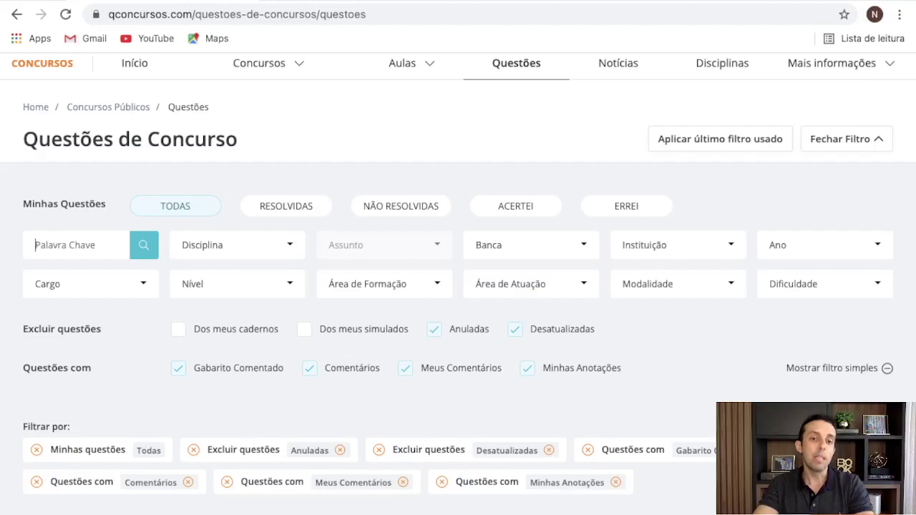
{"action": "left_click", "coordinate": [236, 245]}
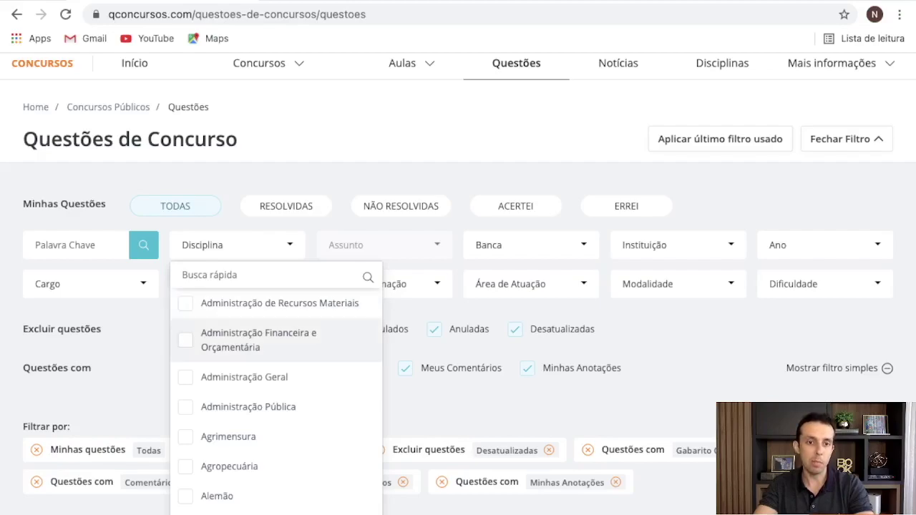
{"action": "left_click", "coordinate": [258, 340]}
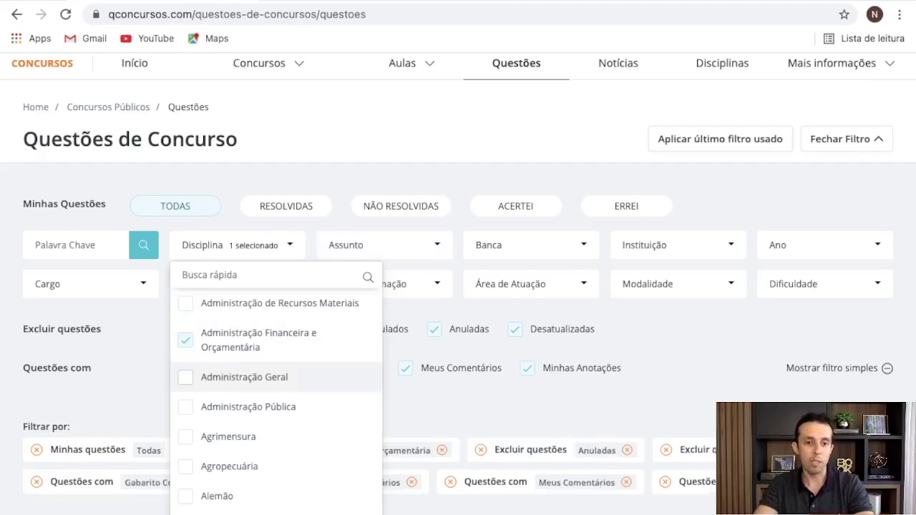
{"action": "left_click", "coordinate": [244, 377]}
{"action": "left_click", "coordinate": [248, 407]}
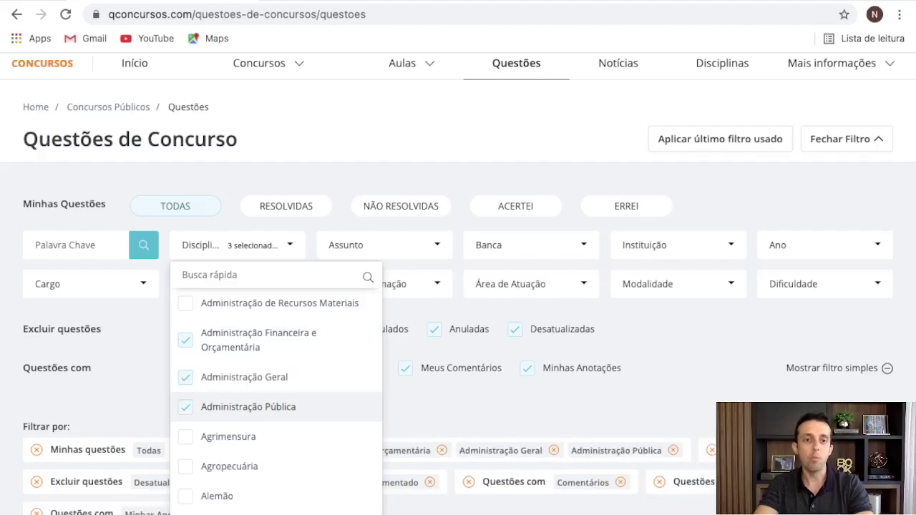
{"action": "left_click", "coordinate": [248, 406]}
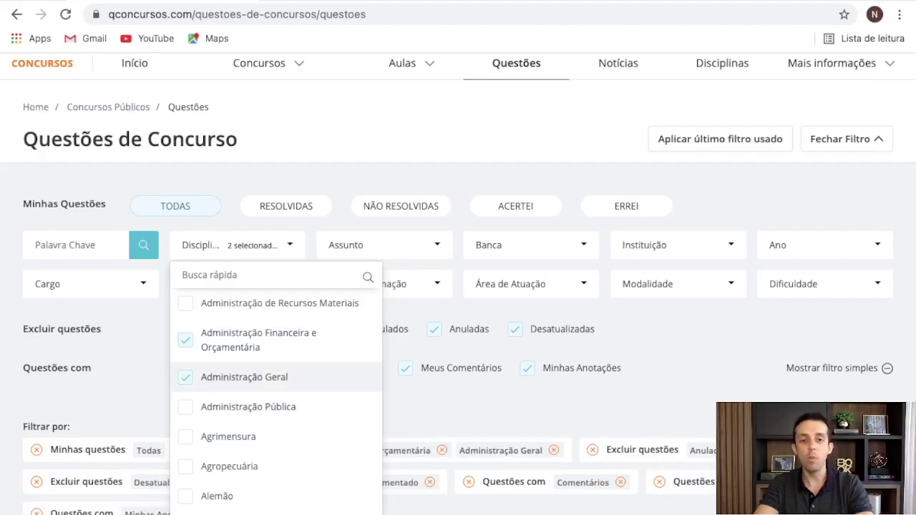
{"action": "left_click", "coordinate": [244, 378]}
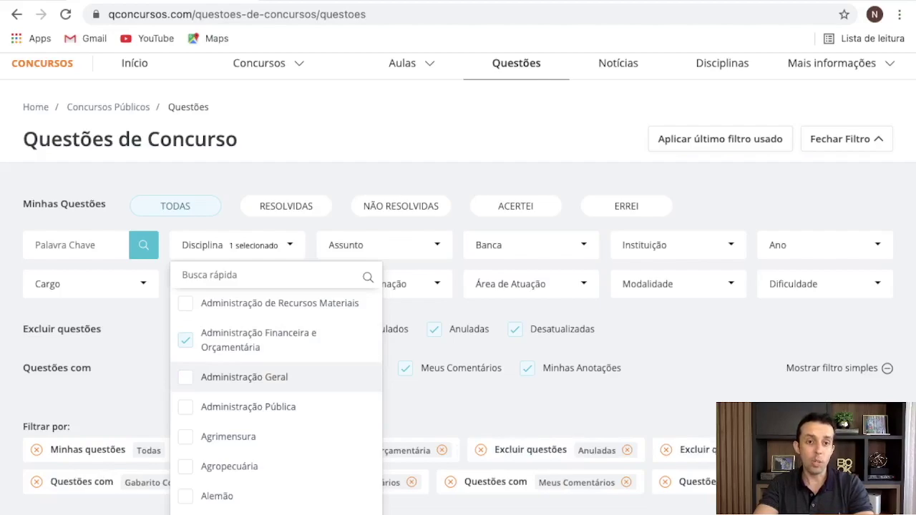
{"action": "key", "text": "Escape"}
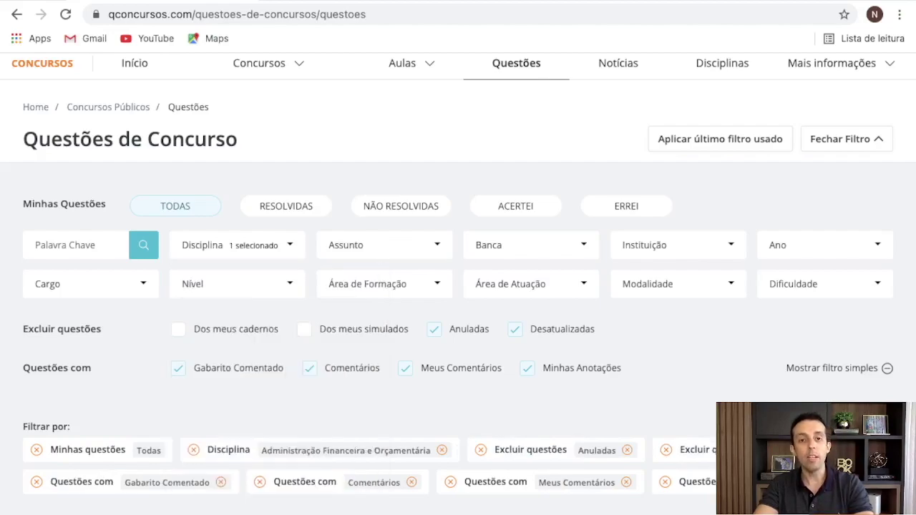
Step: Look through the available options of the Assunto and Banca filters without selecting any
{"action": "left_click", "coordinate": [385, 245]}
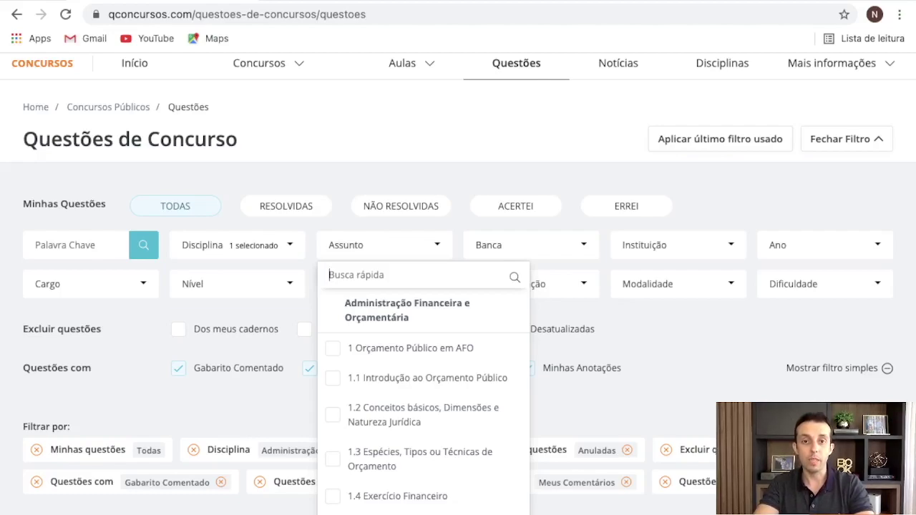
{"action": "key", "text": "Escape"}
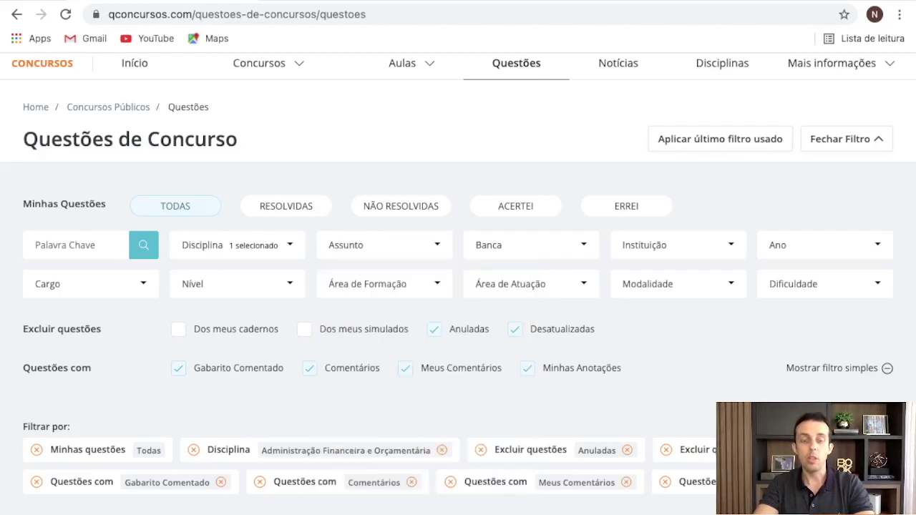
{"action": "left_click", "coordinate": [530, 245]}
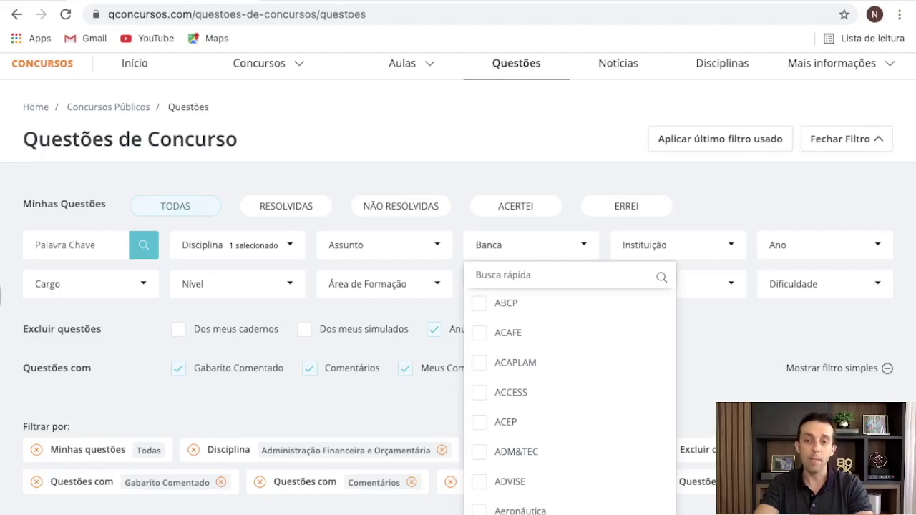
{"action": "scroll", "coordinate": [459, 286], "scroll_direction": "down", "scroll_amount": 1}
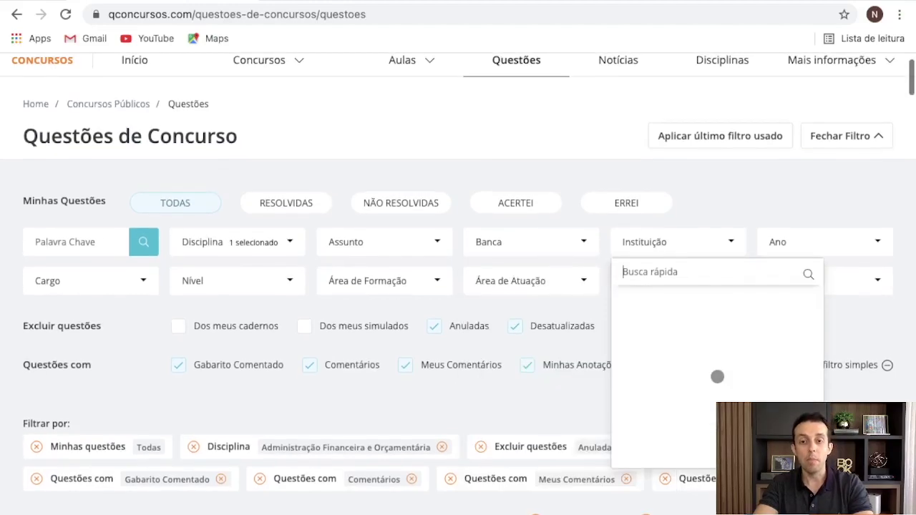
{"action": "key", "text": "Escape"}
{"action": "scroll", "coordinate": [678, 242], "scroll_direction": "up", "scroll_amount": 1}
Step: Search the Instituição filter for "mpu", try the MPU institution as a filter, and remove it again
{"action": "left_click", "coordinate": [678, 242]}
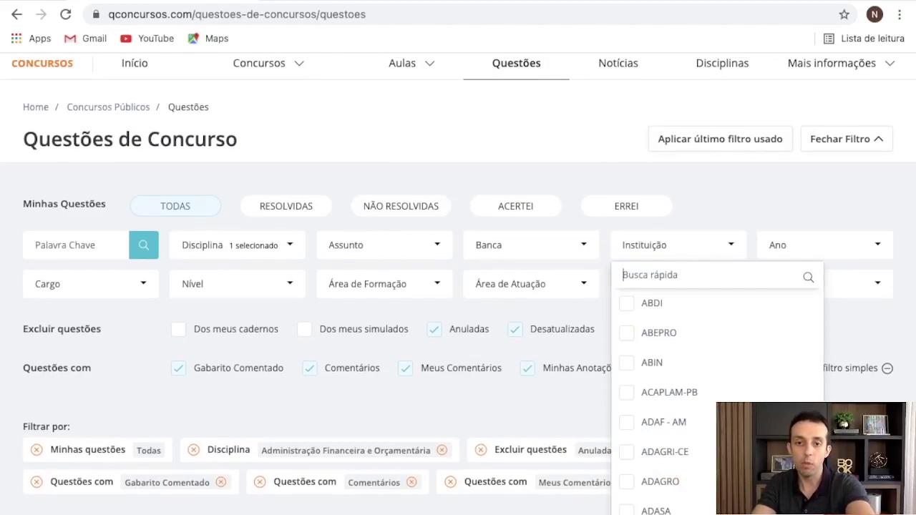
{"action": "type", "text": "mou"}
{"action": "key", "text": "BackSpace"}
{"action": "key", "text": "BackSpace"}
{"action": "type", "text": "pu"}
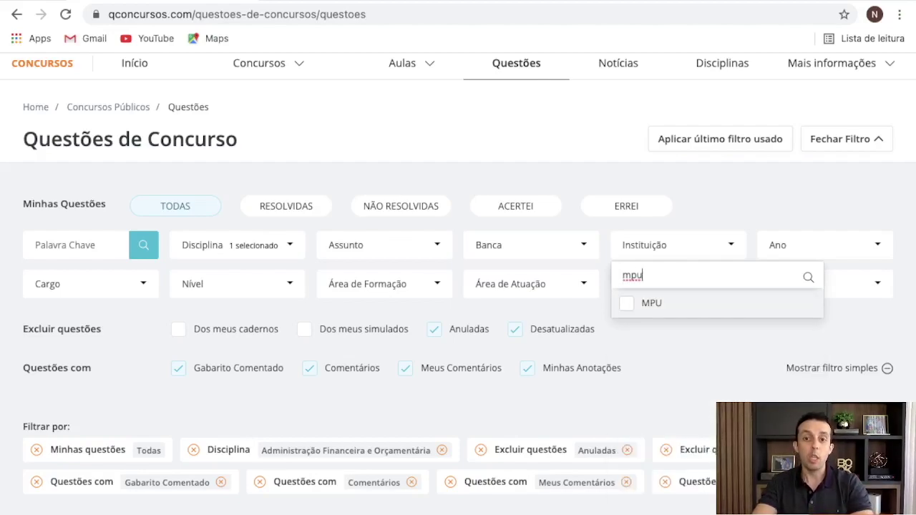
{"action": "key", "text": "Return"}
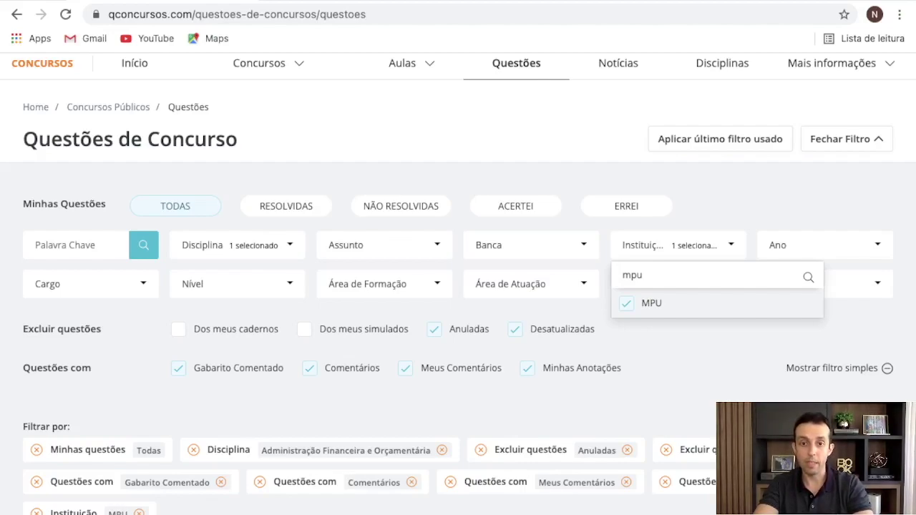
{"action": "left_click", "coordinate": [627, 304]}
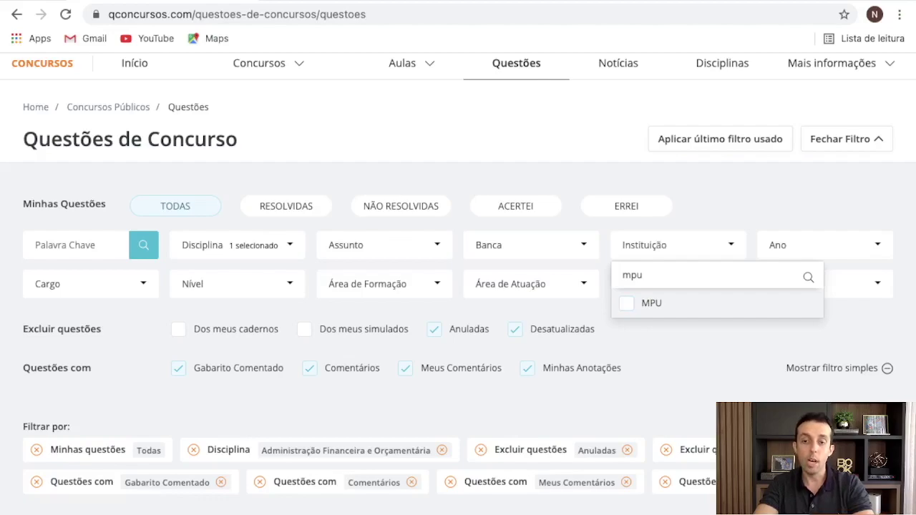
Step: Look through the options of the Ano, Cargo, Nível, Área de Formação and Área de Atuação filters without selecting any
{"action": "left_click", "coordinate": [824, 245]}
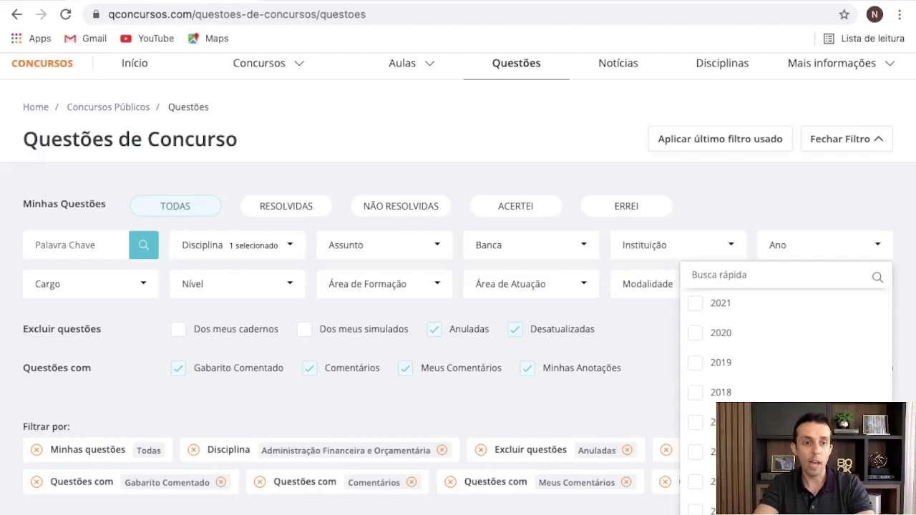
{"action": "left_click", "coordinate": [91, 284]}
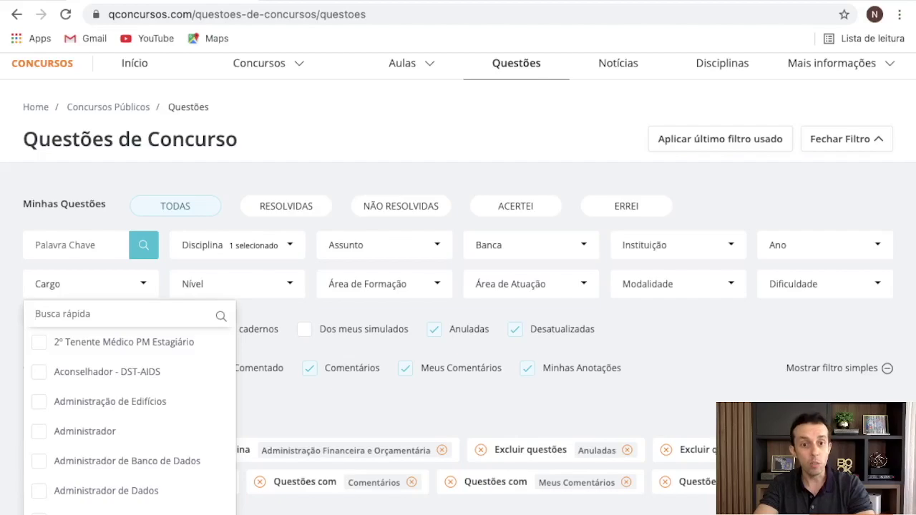
{"action": "left_click", "coordinate": [236, 284]}
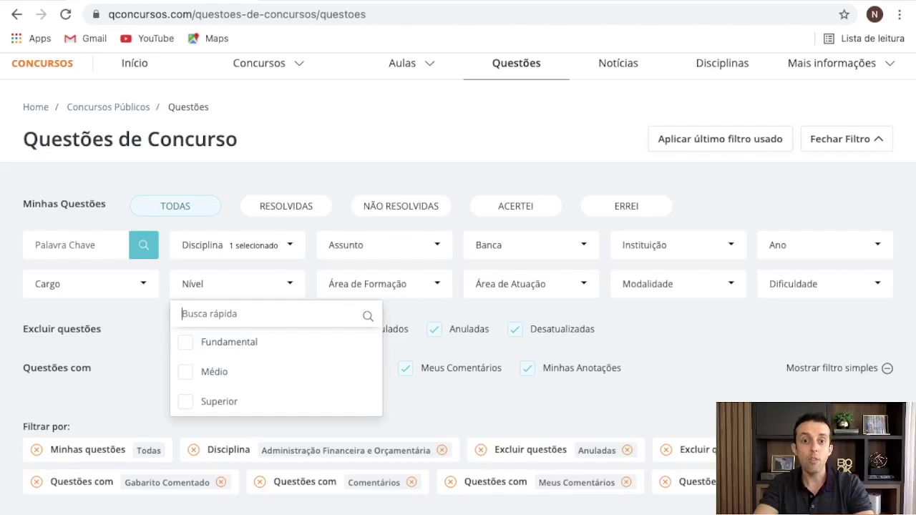
{"action": "left_click", "coordinate": [385, 285]}
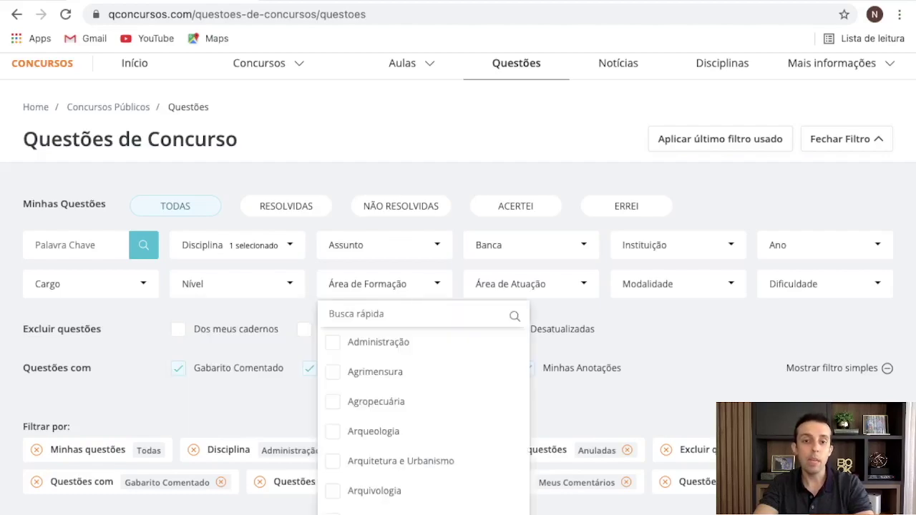
{"action": "left_click", "coordinate": [531, 284]}
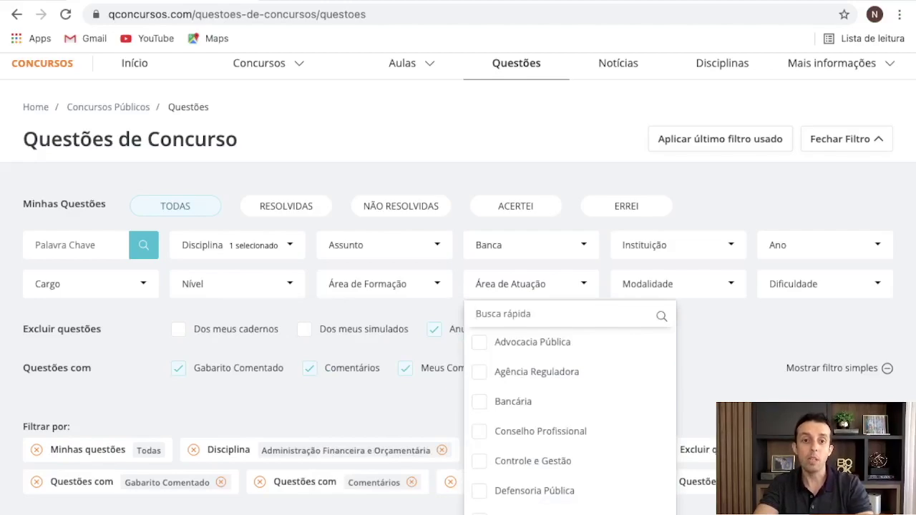
{"action": "left_click", "coordinate": [384, 284]}
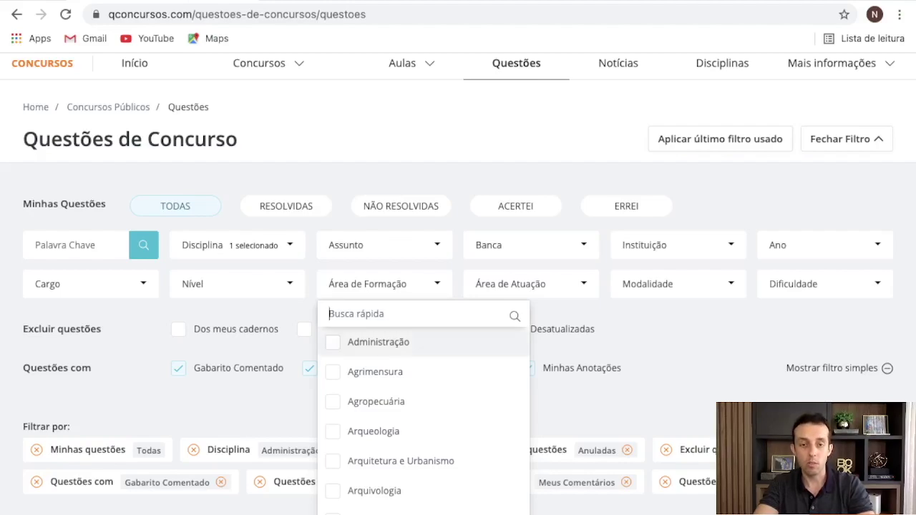
{"action": "scroll", "coordinate": [423, 376], "scroll_direction": "down", "scroll_amount": 3}
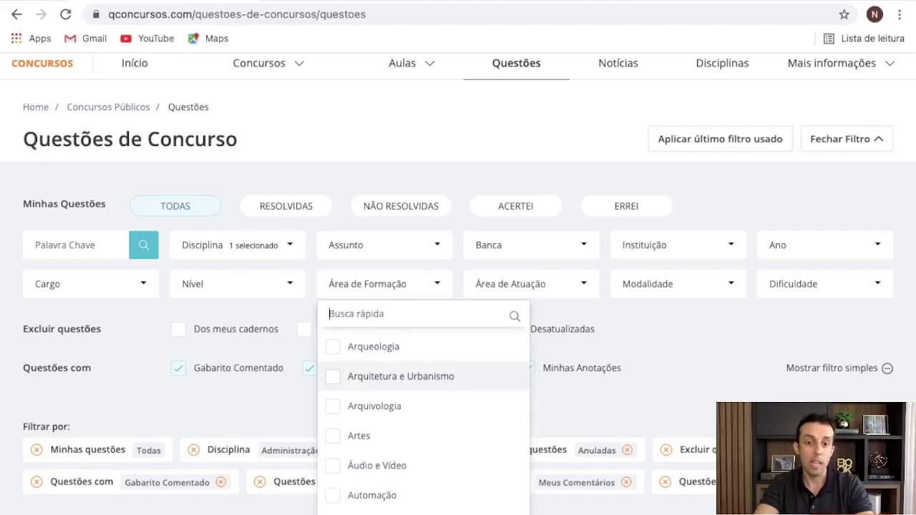
{"action": "scroll", "coordinate": [400, 376], "scroll_direction": "down", "scroll_amount": 5}
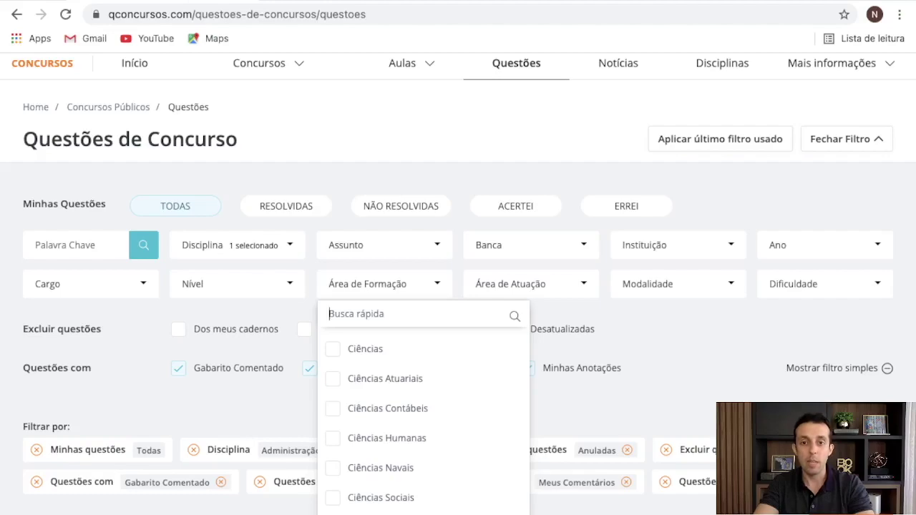
Step: Review the available options of the Modalidade and Dificuldade filters without selecting any
{"action": "left_click", "coordinate": [678, 284]}
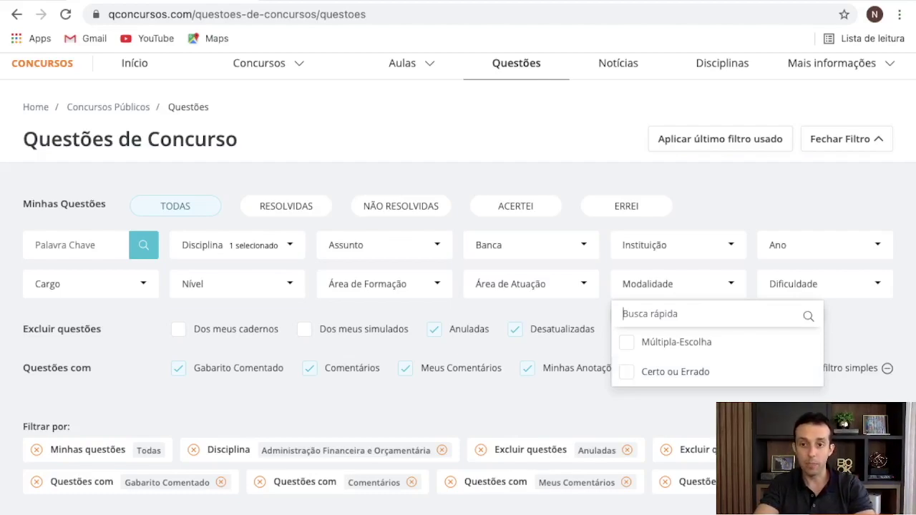
{"action": "key", "text": "Escape"}
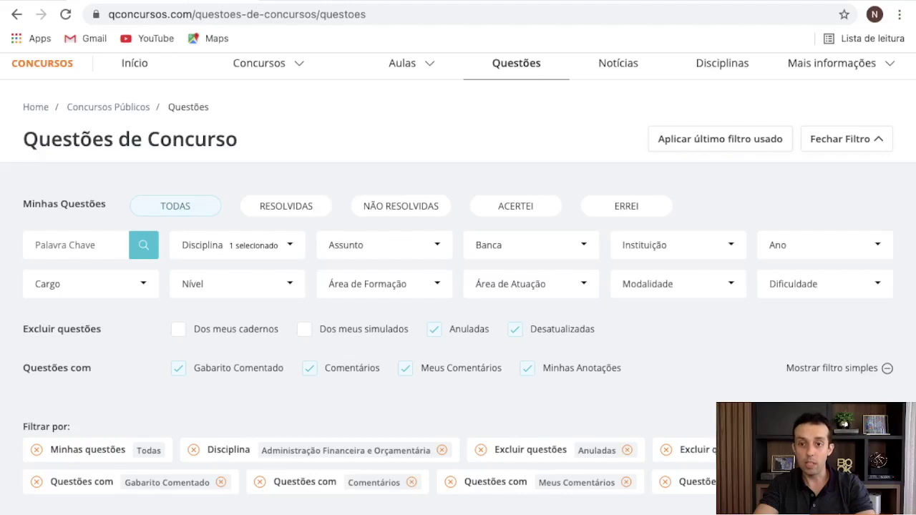
{"action": "left_click", "coordinate": [823, 284]}
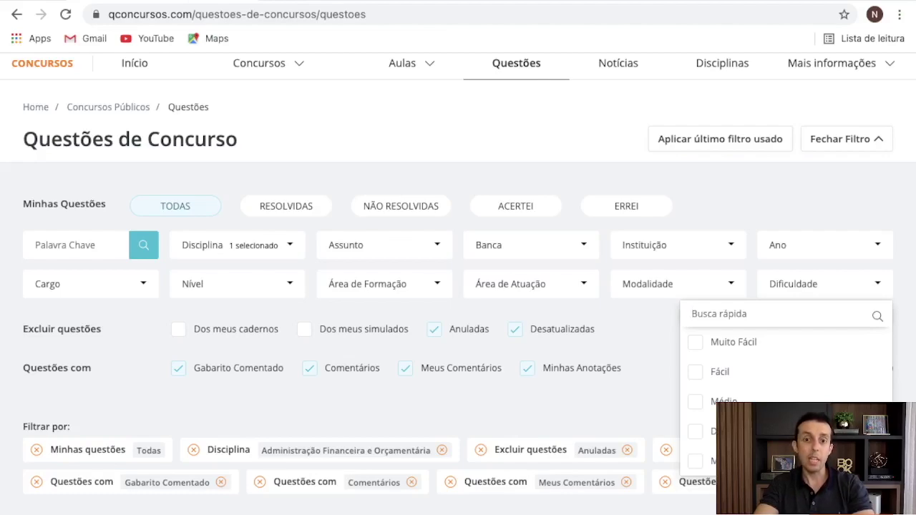
{"action": "key", "text": "Escape"}
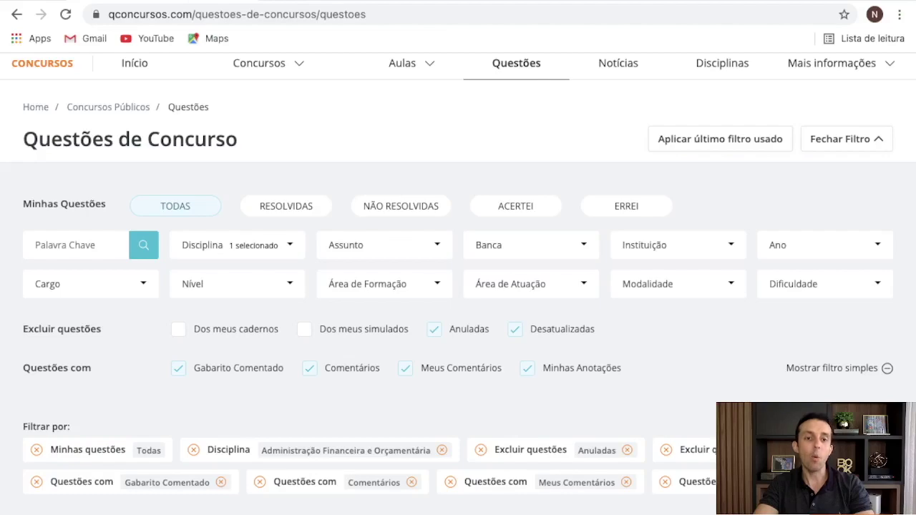
Step: Replace the discipline Administração Financeira e Orçamentária with Contabilidade Geral, searching the disciplines for "conta"
{"action": "left_click", "coordinate": [237, 245]}
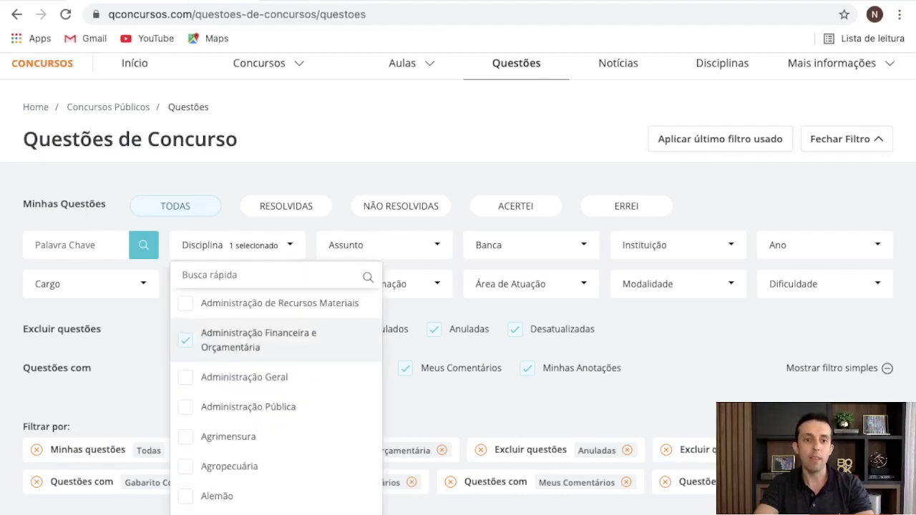
{"action": "left_click", "coordinate": [186, 340]}
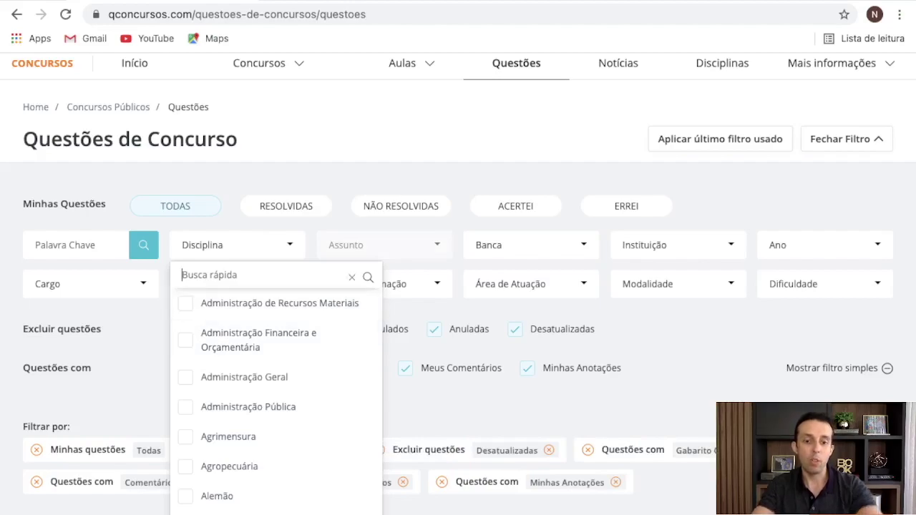
{"action": "type", "text": "con"}
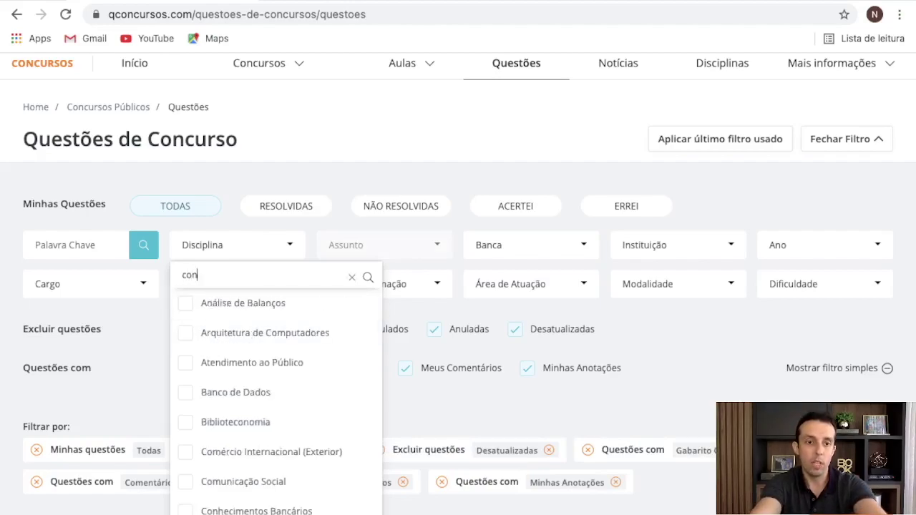
{"action": "type", "text": "ta"}
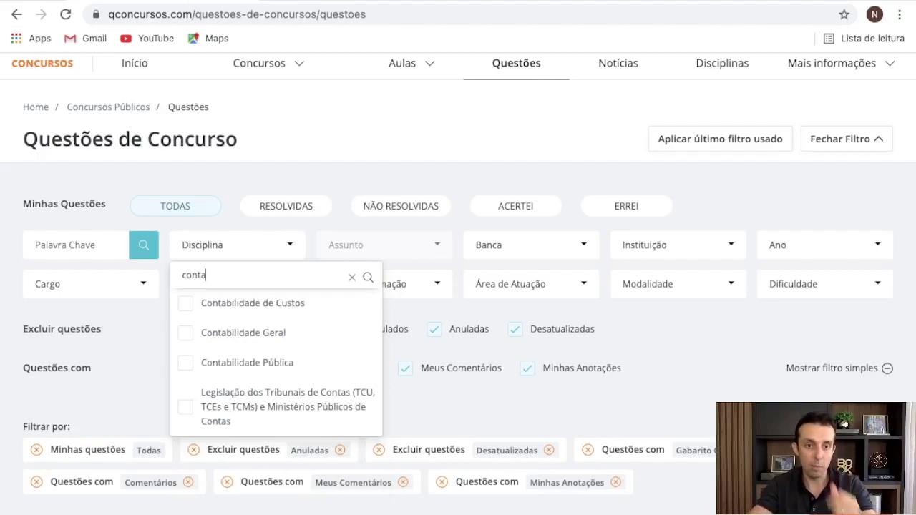
{"action": "left_click", "coordinate": [243, 333]}
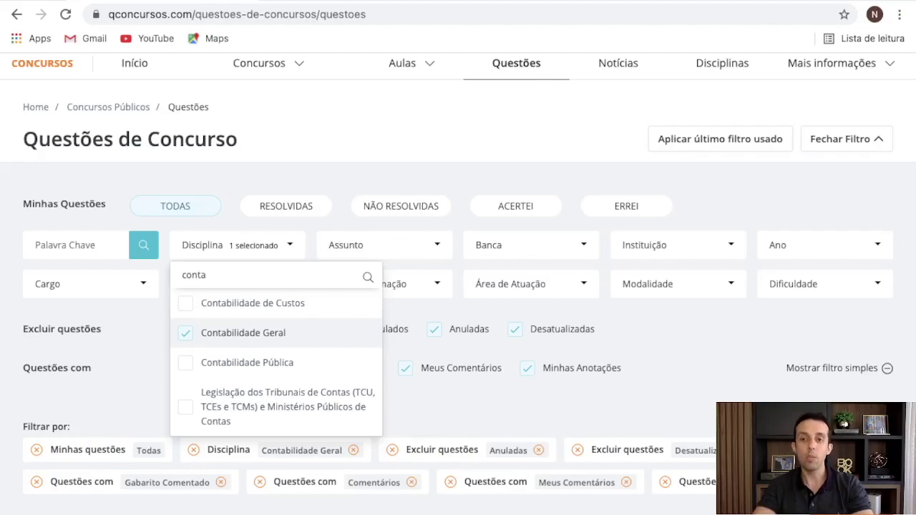
Step: Restrict the questions to the years 2021, 2020, 2019, 2018 and 2017
{"action": "left_click", "coordinate": [823, 245]}
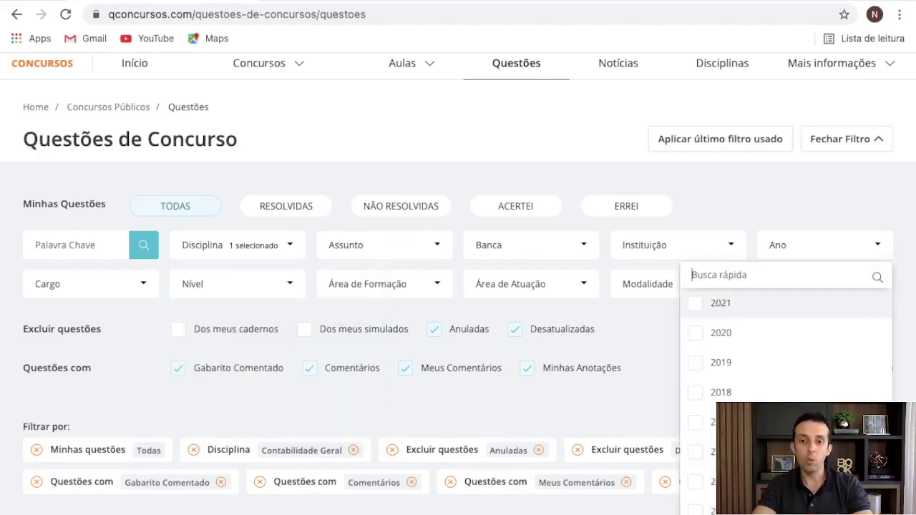
{"action": "left_click", "coordinate": [706, 303]}
{"action": "left_click", "coordinate": [705, 333]}
{"action": "left_click", "coordinate": [705, 362]}
{"action": "left_click", "coordinate": [705, 392]}
{"action": "left_click", "coordinate": [705, 423]}
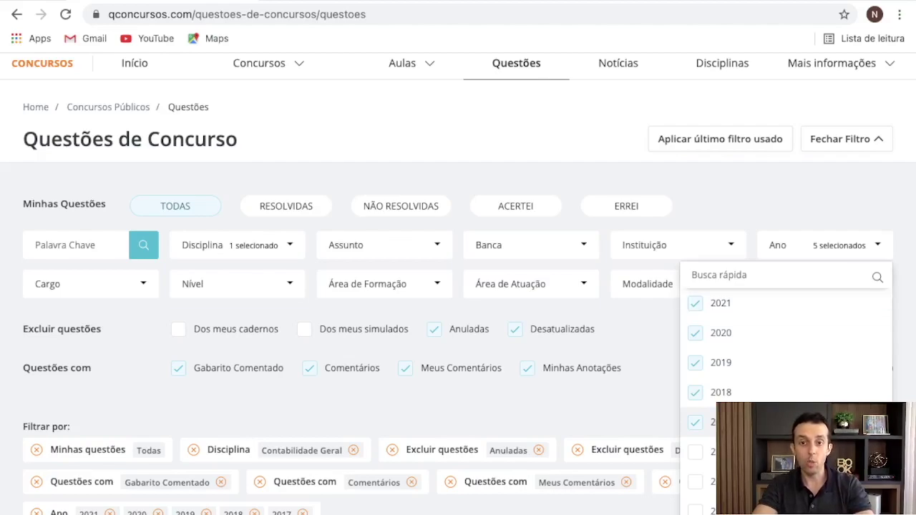
{"action": "left_click", "coordinate": [655, 410]}
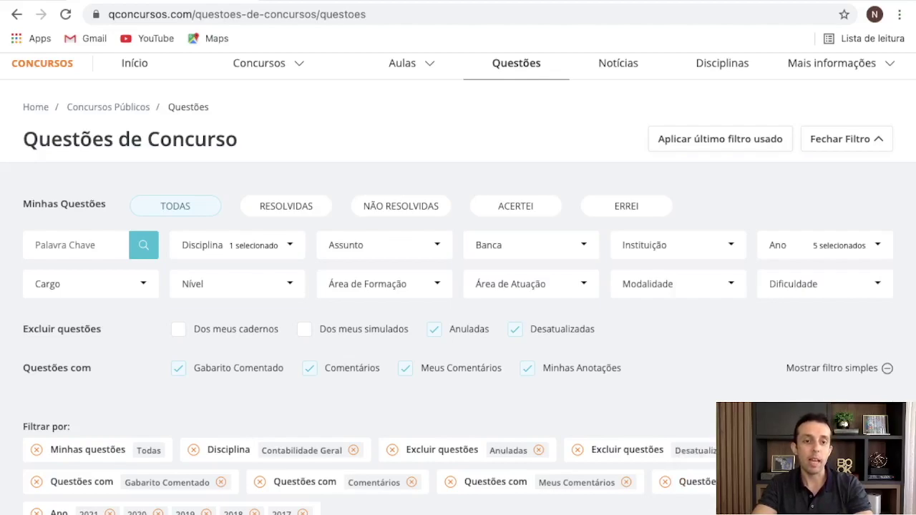
Step: Filter the questions by the education level Superior
{"action": "left_click", "coordinate": [236, 284]}
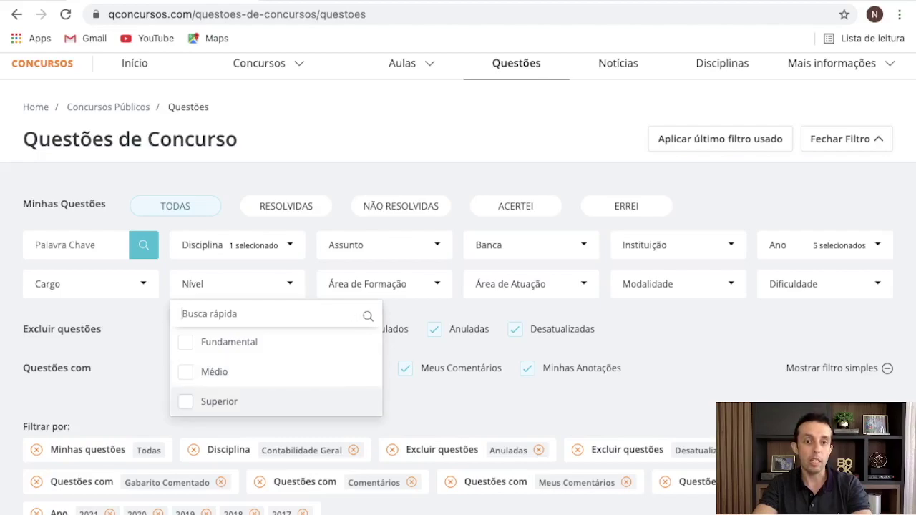
{"action": "left_click", "coordinate": [215, 401]}
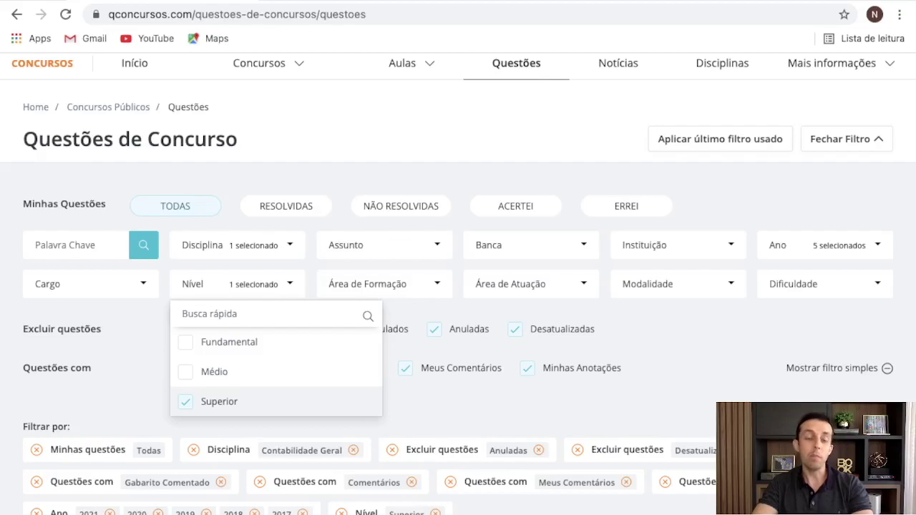
{"action": "scroll", "coordinate": [458, 284], "scroll_direction": "down", "scroll_amount": 1}
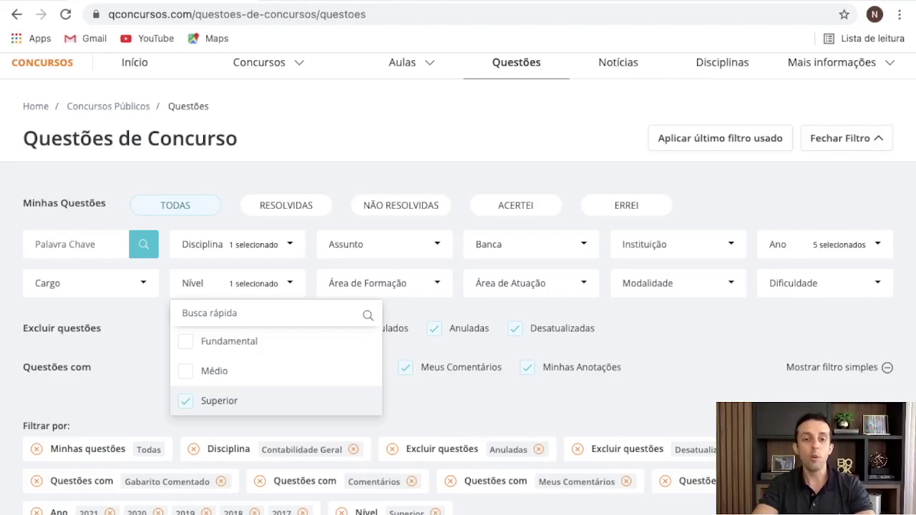
{"action": "scroll", "coordinate": [276, 401], "scroll_direction": "up", "scroll_amount": 1}
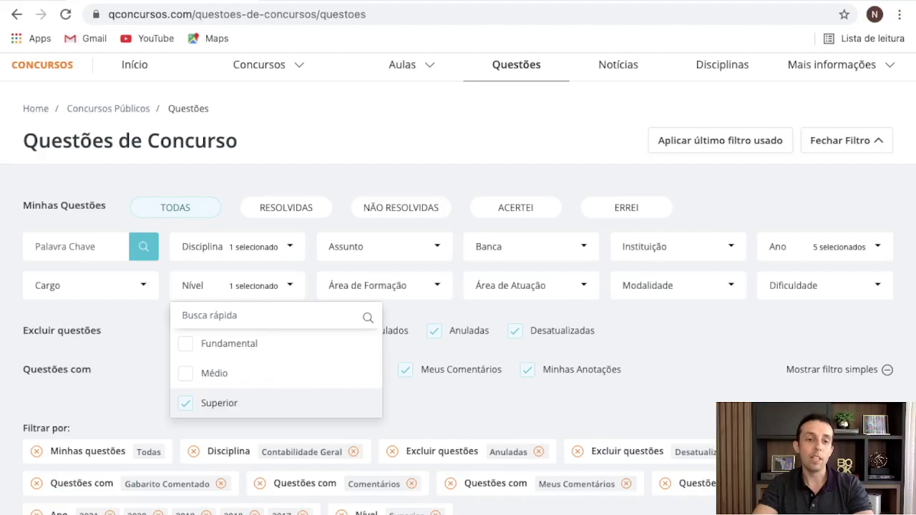
Step: Search the Cargo filter for "fiscal de tr" and select Fiscal de Tributos - Superior
{"action": "left_click", "coordinate": [89, 285]}
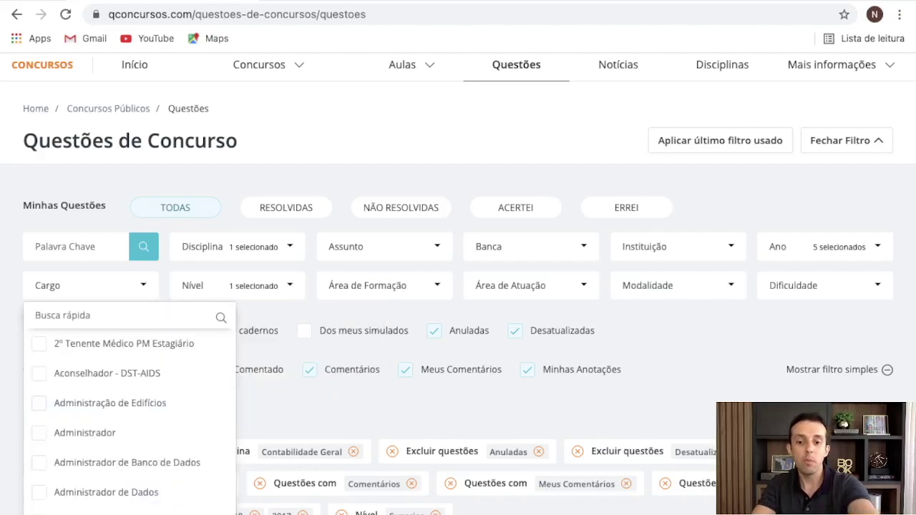
{"action": "type", "text": "fisca"}
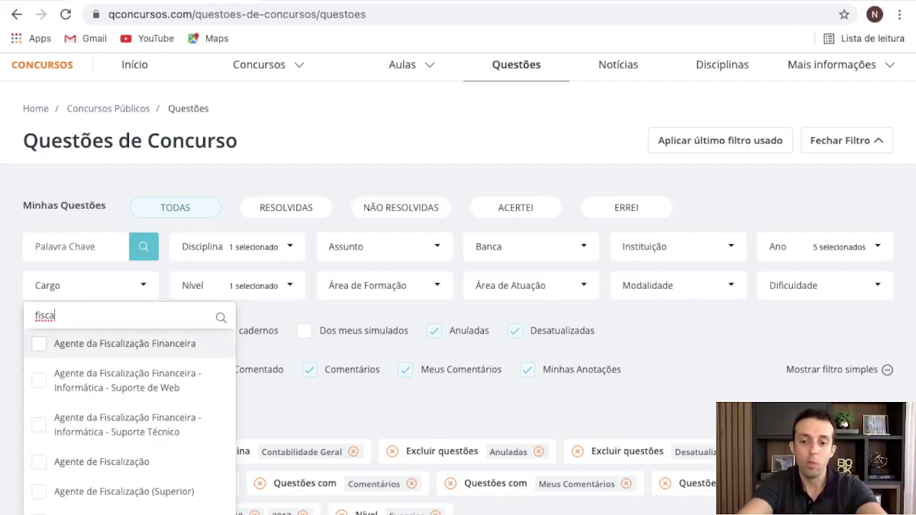
{"action": "type", "text": "l de tr"}
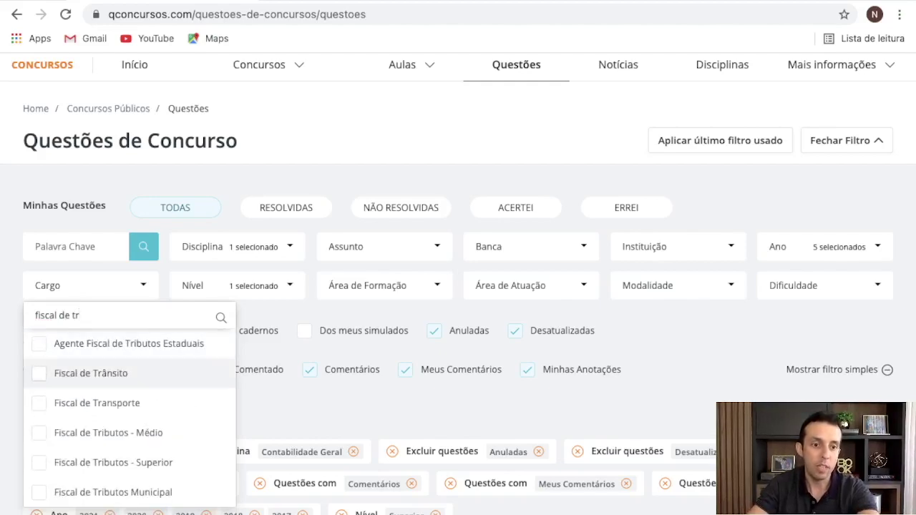
{"action": "left_click", "coordinate": [107, 463]}
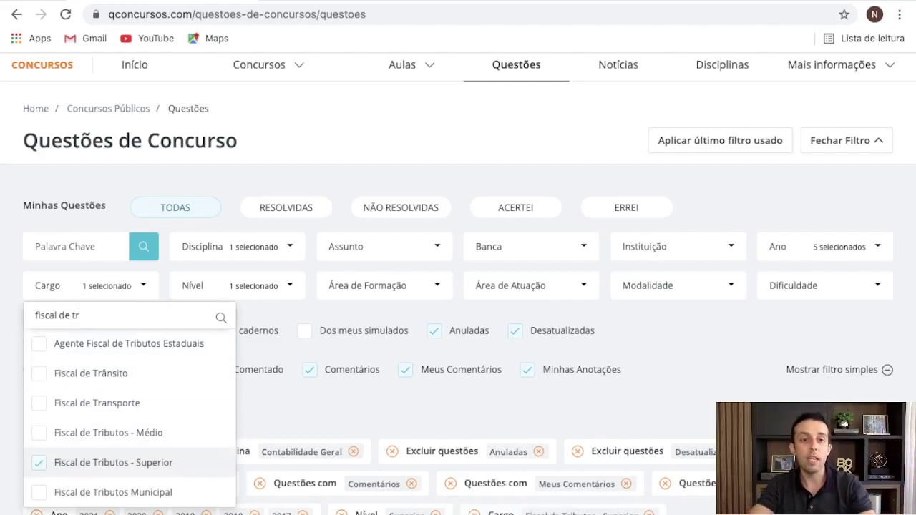
{"action": "key", "text": "Escape"}
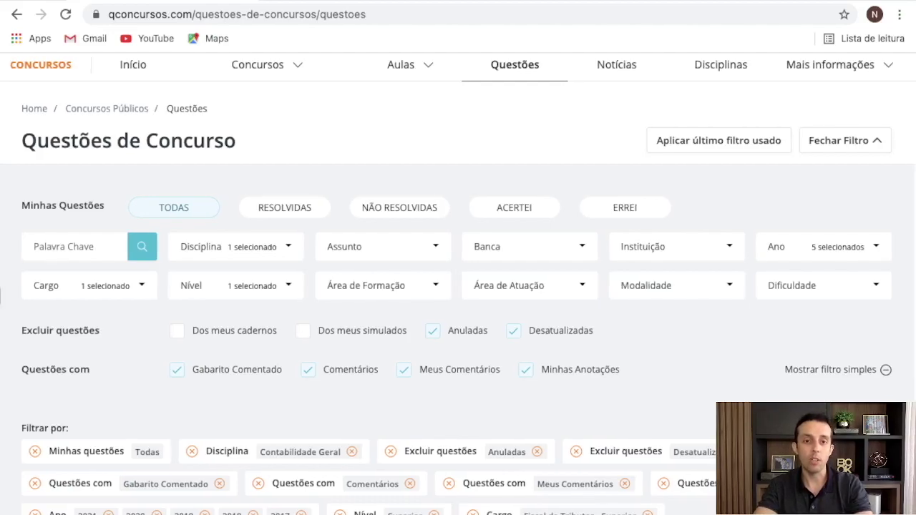
Step: Look at the Contabilidade Geral topics in the Assunto filter and at the Banca options without selecting any
{"action": "left_click", "coordinate": [383, 246]}
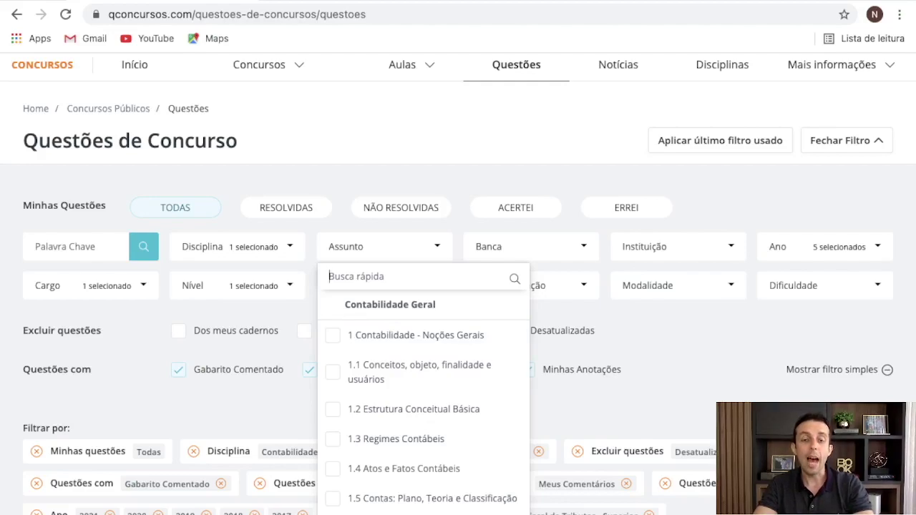
{"action": "left_click", "coordinate": [530, 246]}
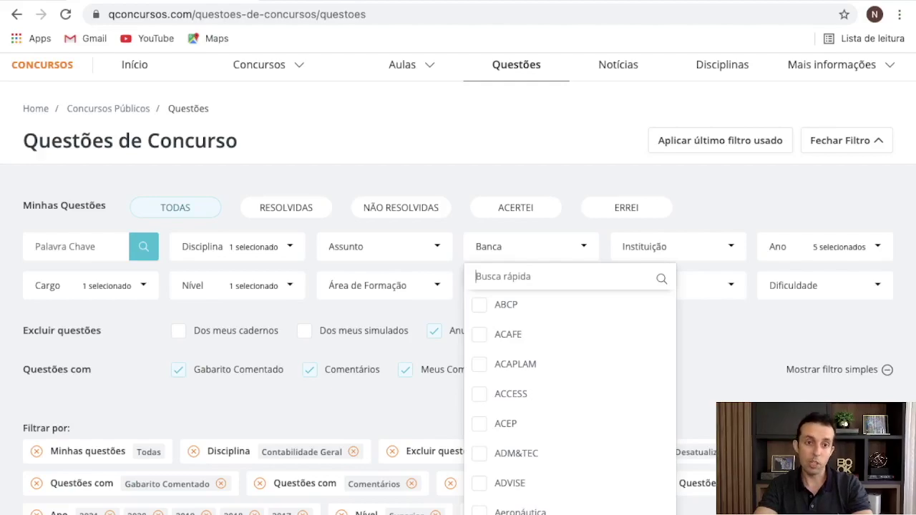
{"action": "key", "text": "Escape"}
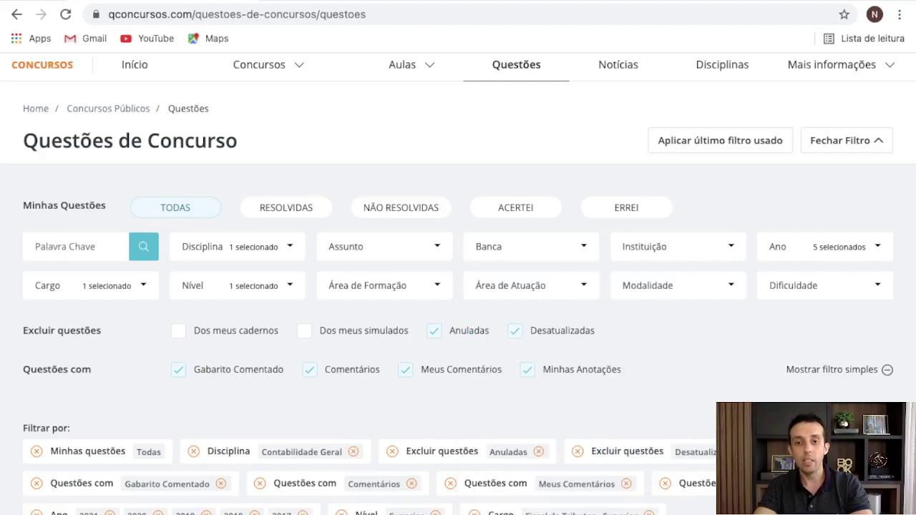
Step: Try Certo ou Errado as the question Modalidade, remove it, and filter by Múltipla-Escolha instead
{"action": "left_click", "coordinate": [677, 285]}
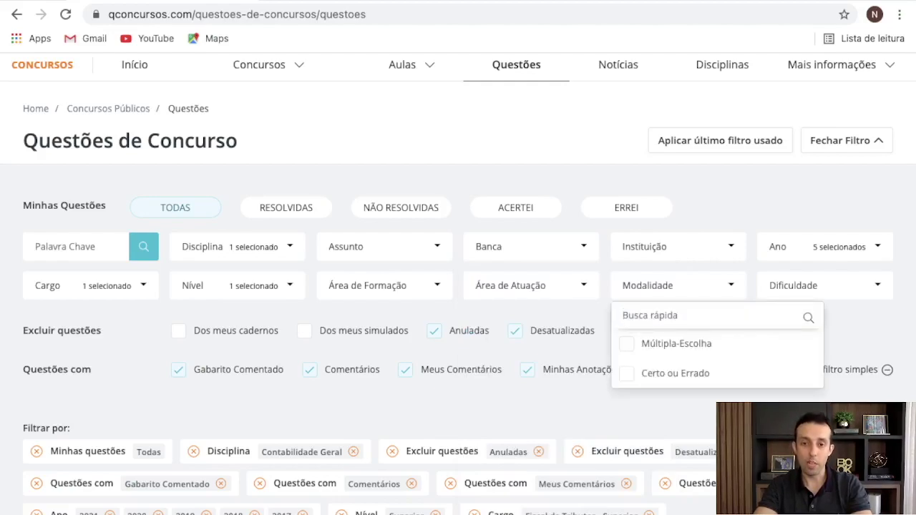
{"action": "left_click", "coordinate": [675, 373]}
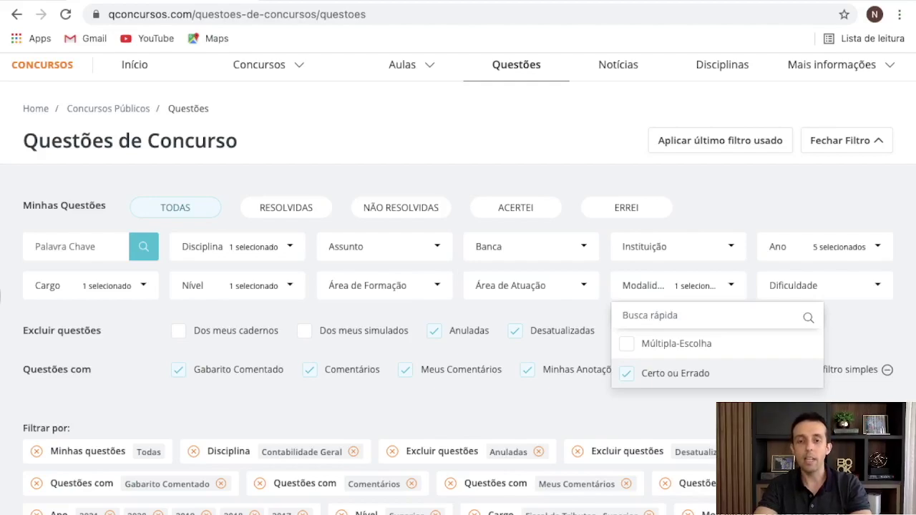
{"action": "left_click", "coordinate": [675, 373]}
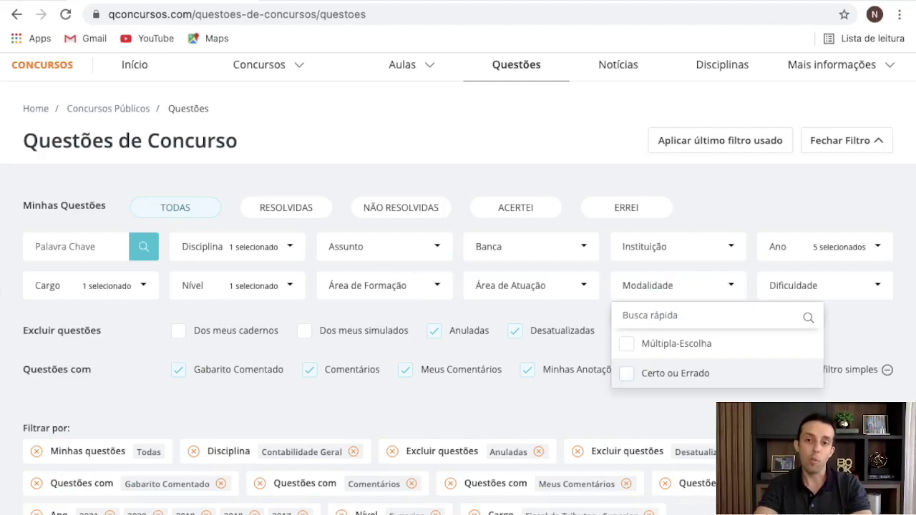
{"action": "left_click", "coordinate": [676, 344]}
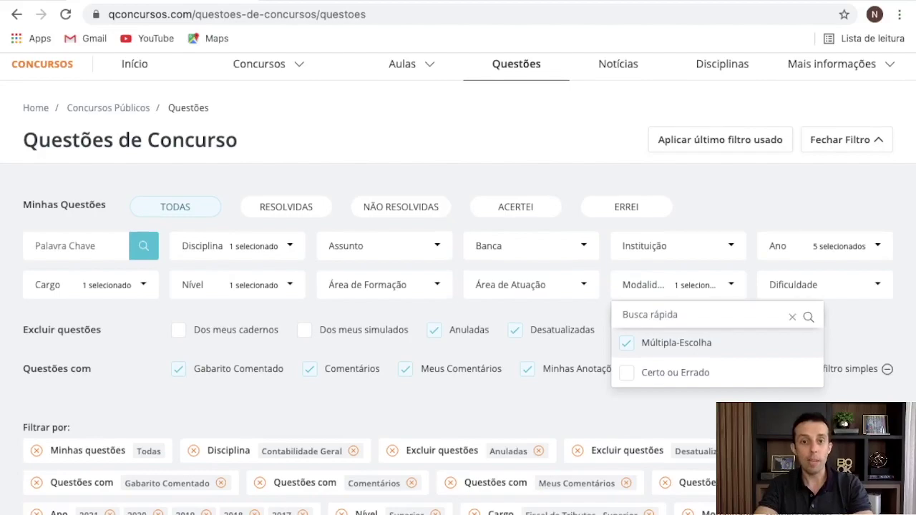
{"action": "key", "text": "Escape"}
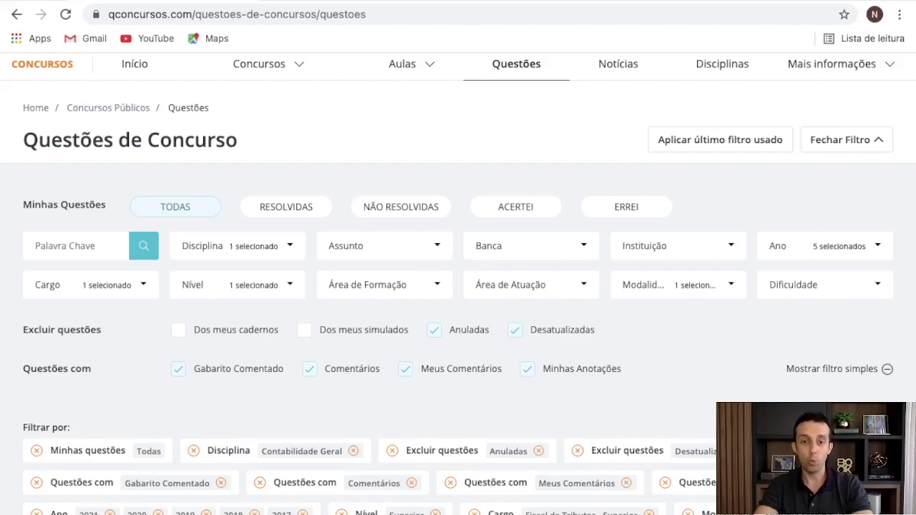
{"action": "scroll", "coordinate": [458, 286], "scroll_direction": "up", "scroll_amount": 1}
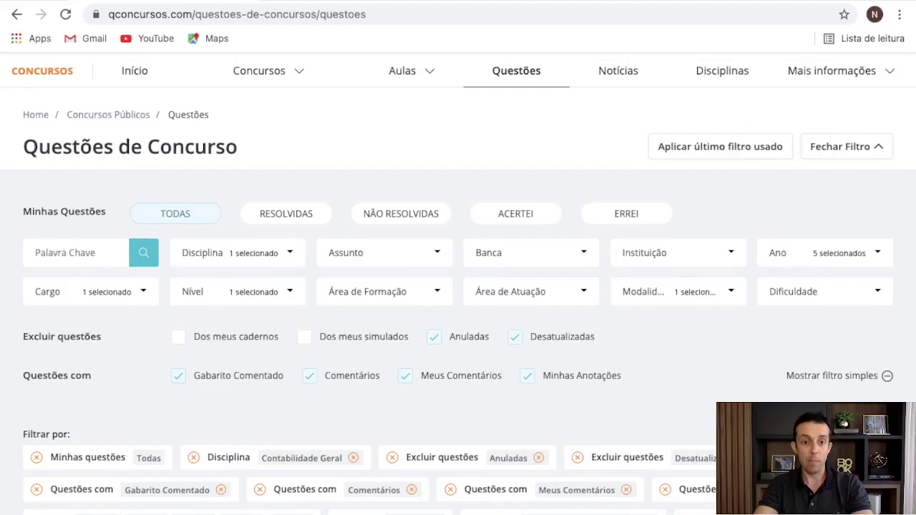